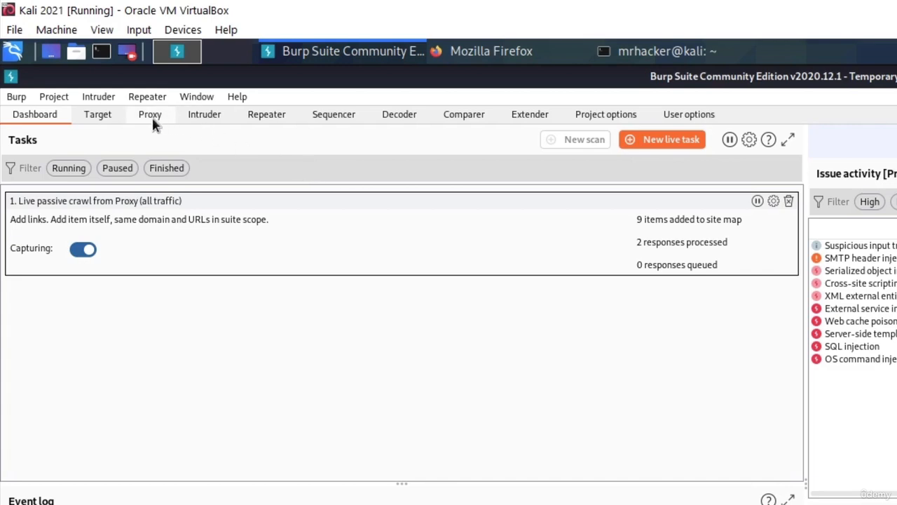
View the target site map, and load tesla.com in Firefox.
{"action": "left_click", "coordinate": [95, 117]}
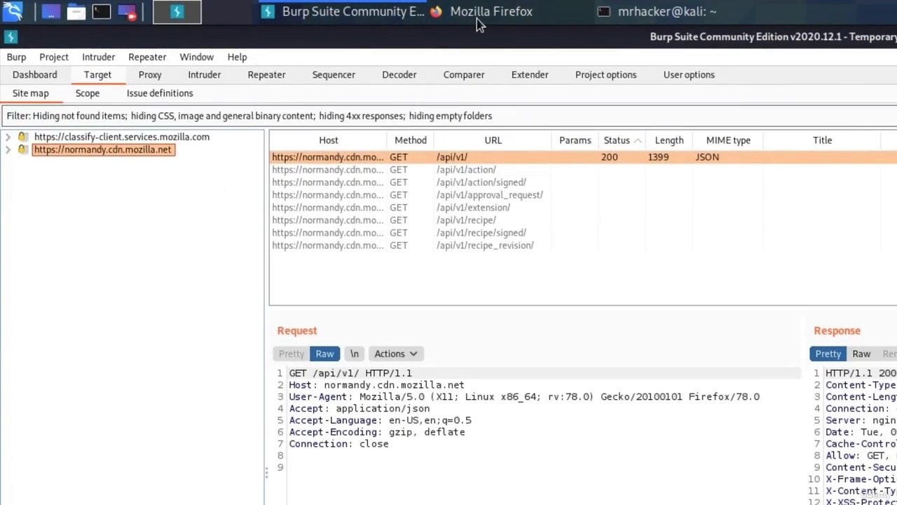
{"action": "left_click", "coordinate": [476, 19]}
{"action": "left_click", "coordinate": [403, 111]}
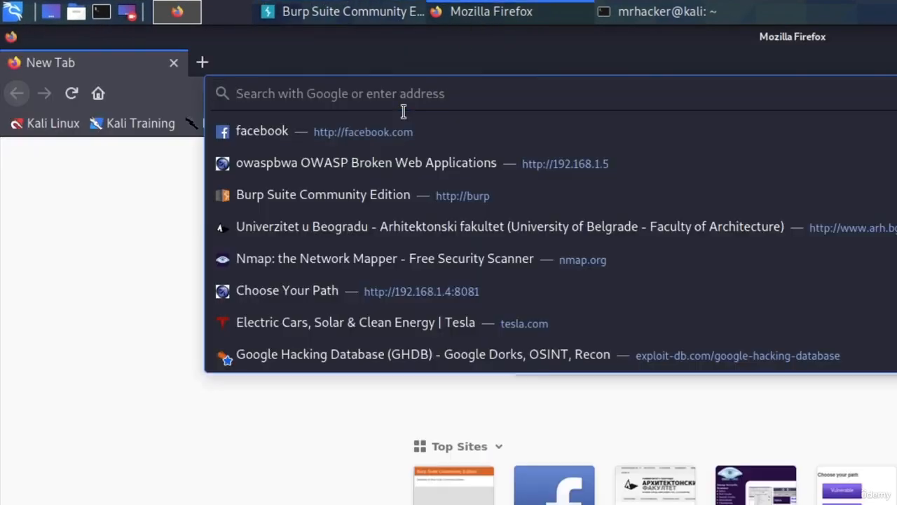
{"action": "type", "text": "tesla.com"}
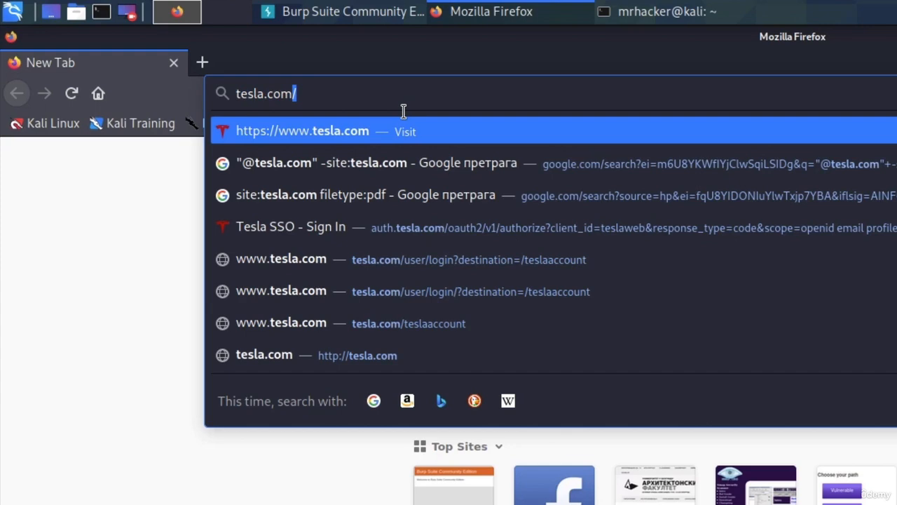
{"action": "key", "text": "Return"}
Return to Burp Suite, view the intercepted tesla.com request and turn interception off.
{"action": "key", "text": "alt+Tab"}
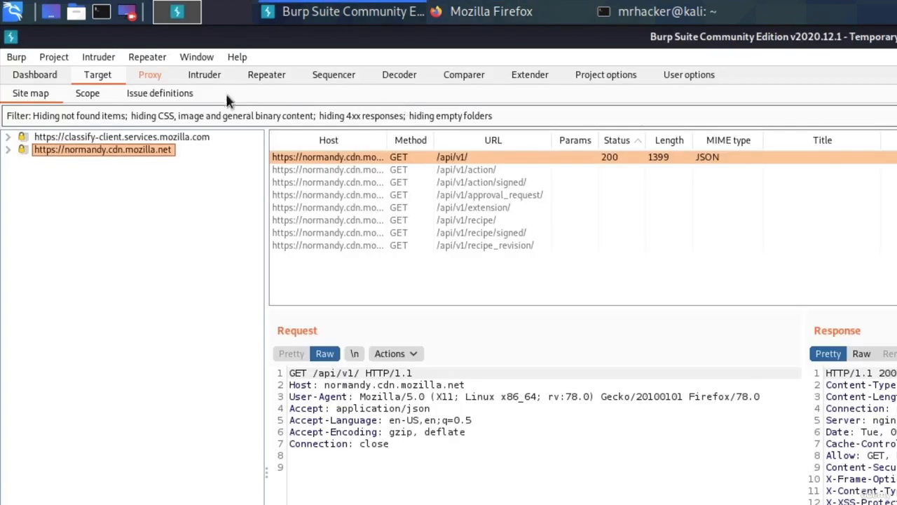
{"action": "left_click", "coordinate": [156, 79]}
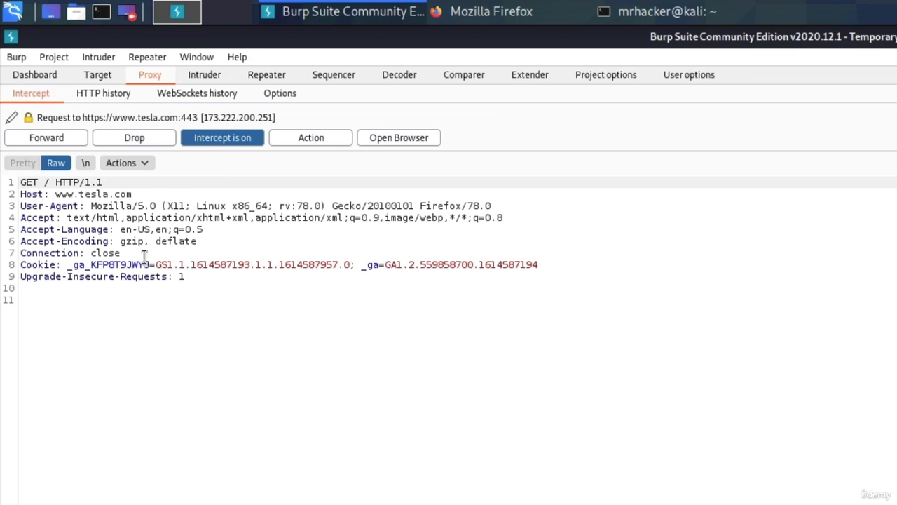
{"action": "left_click", "coordinate": [223, 139]}
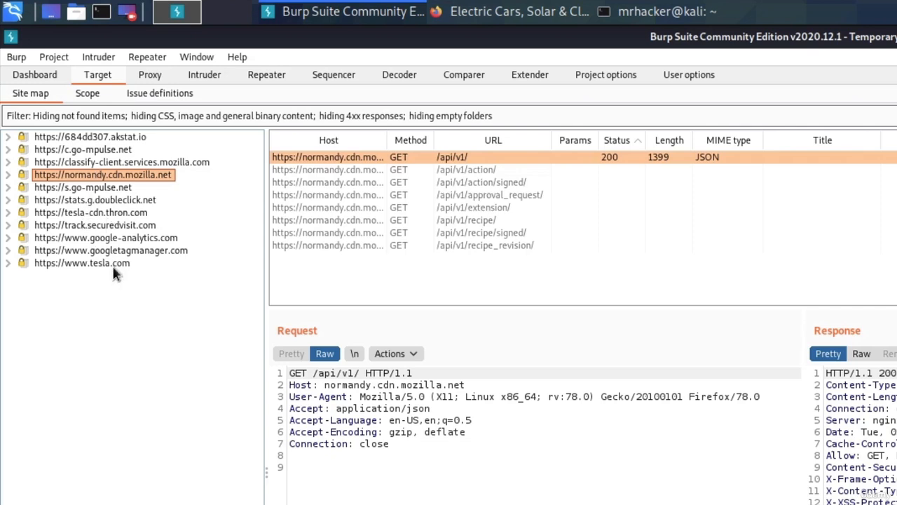
{"action": "left_click", "coordinate": [82, 263]}
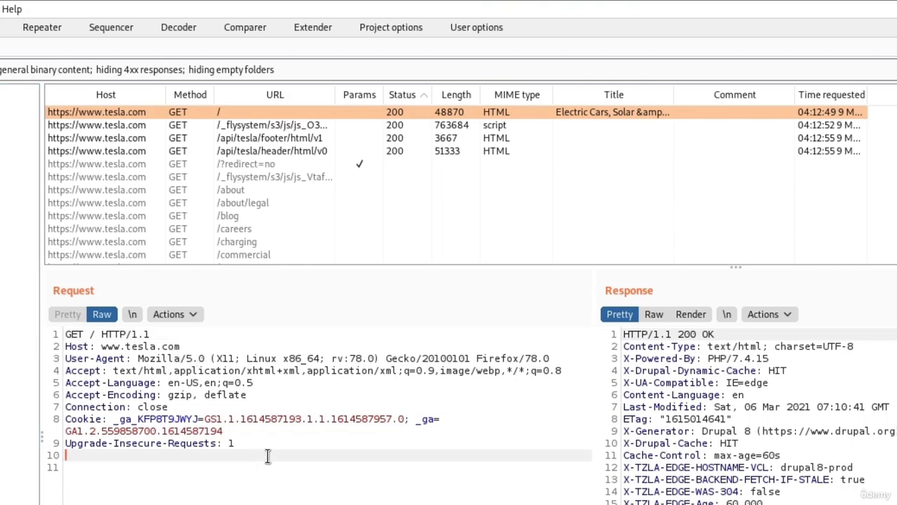
{"action": "left_click_drag", "start_coordinate": [255, 450], "coordinate": [37, 320]}
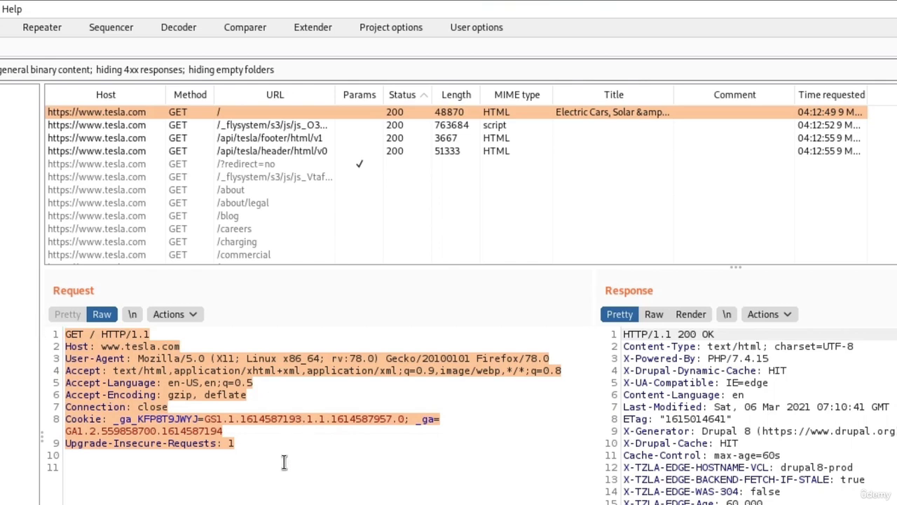
{"action": "left_click", "coordinate": [261, 457]}
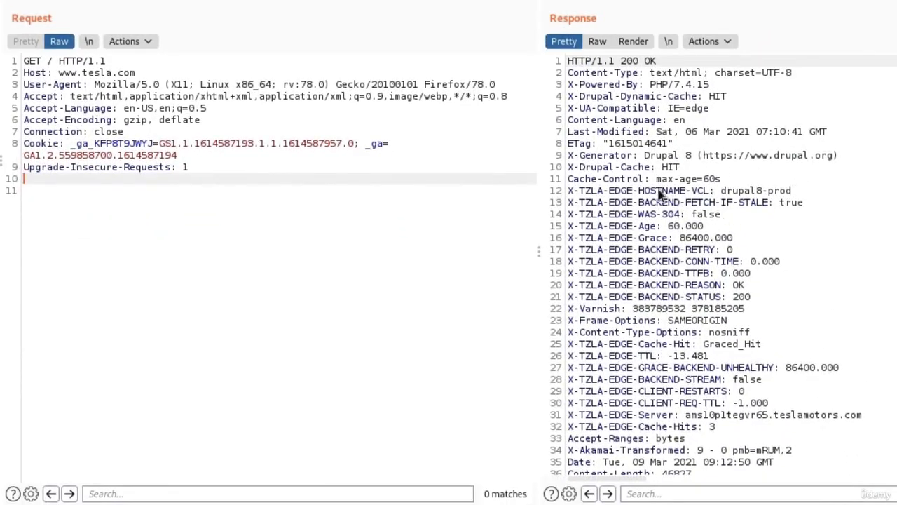
Examine the formatted tesla.com response, from the HTTP headers through the page's HTML source.
{"action": "scroll", "coordinate": [797, 234], "scroll_direction": "down", "scroll_amount": 4}
{"action": "scroll", "coordinate": [797, 234], "scroll_direction": "up", "scroll_amount": 4}
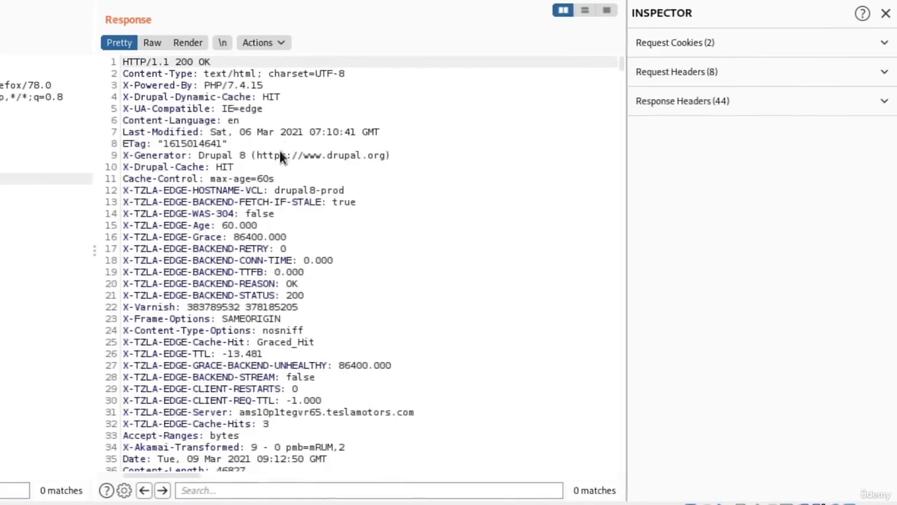
{"action": "scroll", "coordinate": [729, 166], "scroll_direction": "down", "scroll_amount": 4}
{"action": "scroll", "coordinate": [279, 154], "scroll_direction": "down", "scroll_amount": 5}
{"action": "scroll", "coordinate": [278, 154], "scroll_direction": "down", "scroll_amount": 4}
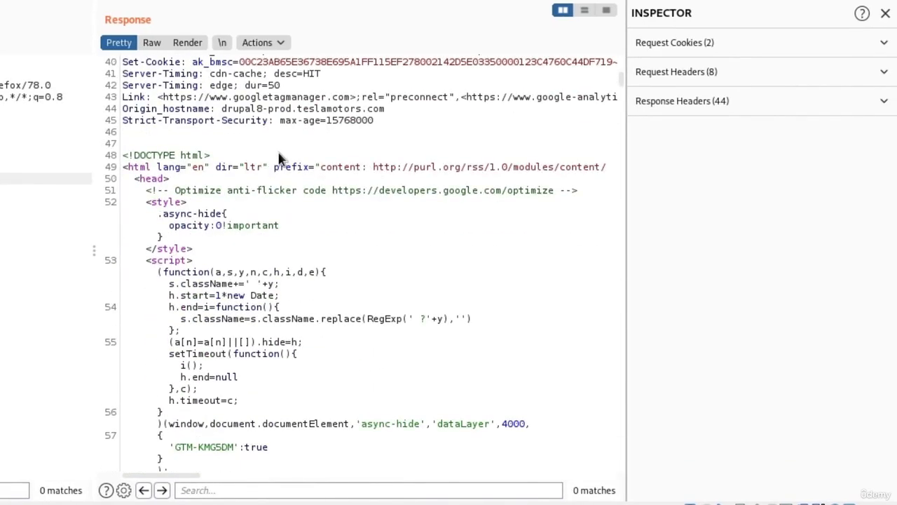
{"action": "scroll", "coordinate": [279, 157], "scroll_direction": "down", "scroll_amount": 20}
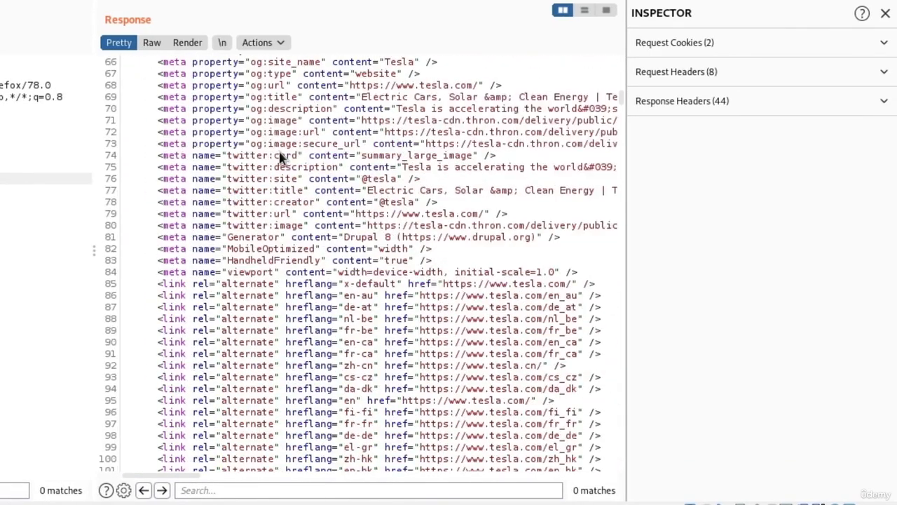
{"action": "scroll", "coordinate": [280, 158], "scroll_direction": "down", "scroll_amount": 20}
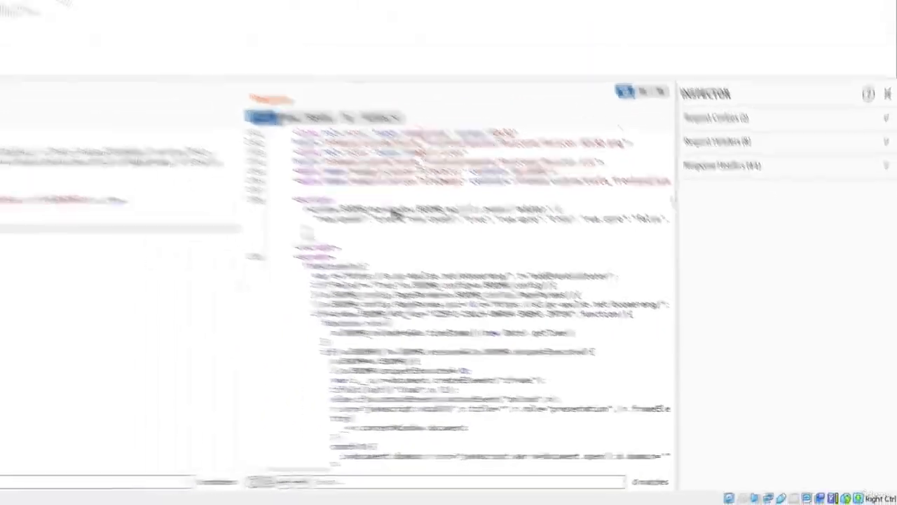
{"action": "scroll", "coordinate": [396, 213], "scroll_direction": "down", "scroll_amount": 15}
Check the live Tesla page in Firefox against its response source in Burp Suite.
{"action": "left_click", "coordinate": [268, 32]}
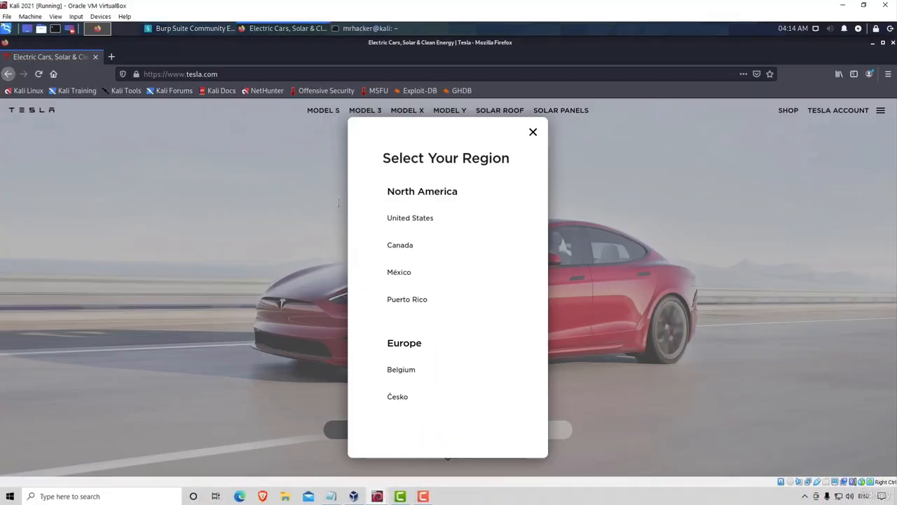
{"action": "left_click", "coordinate": [194, 28]}
{"action": "scroll", "coordinate": [593, 313], "scroll_direction": "down", "scroll_amount": 8}
{"action": "scroll", "coordinate": [593, 312], "scroll_direction": "down", "scroll_amount": 12}
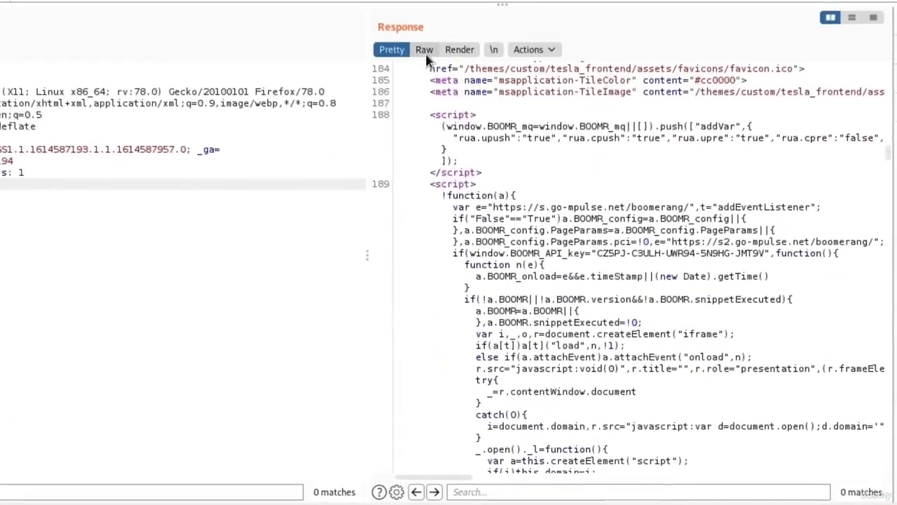
Show the tesla.com response in Raw view and read through its headers.
{"action": "left_click", "coordinate": [455, 146]}
{"action": "scroll", "coordinate": [533, 178], "scroll_direction": "down", "scroll_amount": 20}
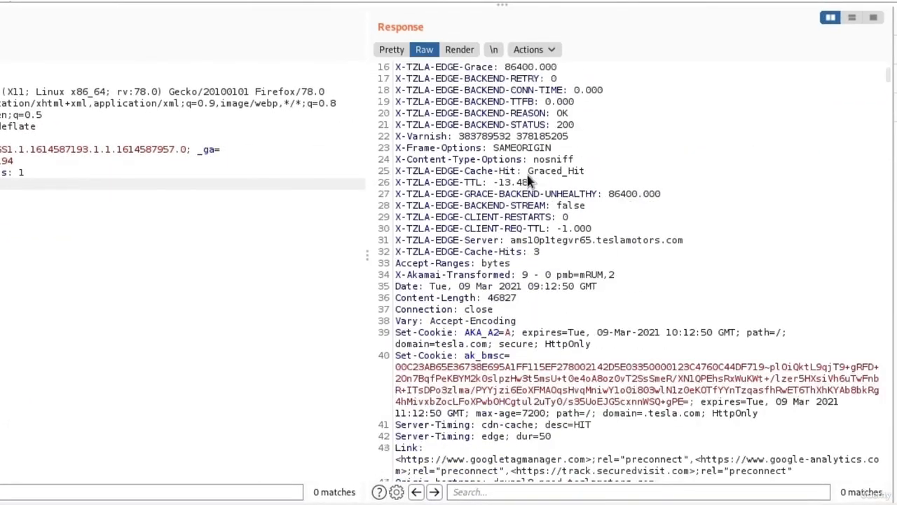
{"action": "scroll", "coordinate": [530, 182], "scroll_direction": "up", "scroll_amount": 8}
{"action": "scroll", "coordinate": [531, 182], "scroll_direction": "up", "scroll_amount": 12}
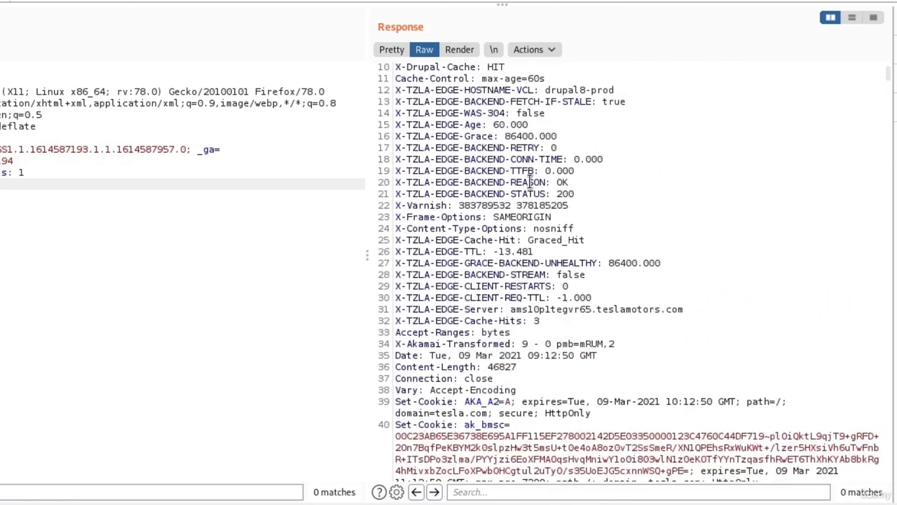
Render the tesla.com response to compare it with the live page in Firefox, and review the actions available for it.
{"action": "left_click", "coordinate": [461, 54]}
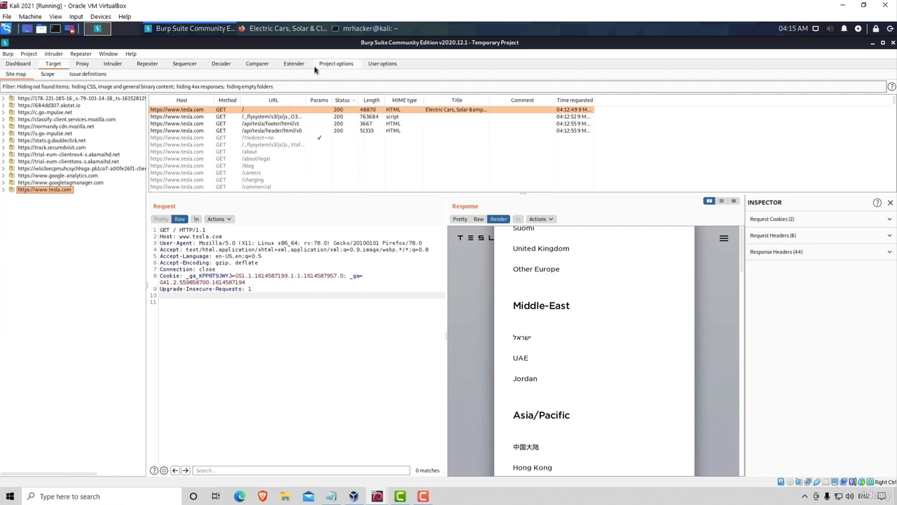
{"action": "left_click", "coordinate": [307, 30]}
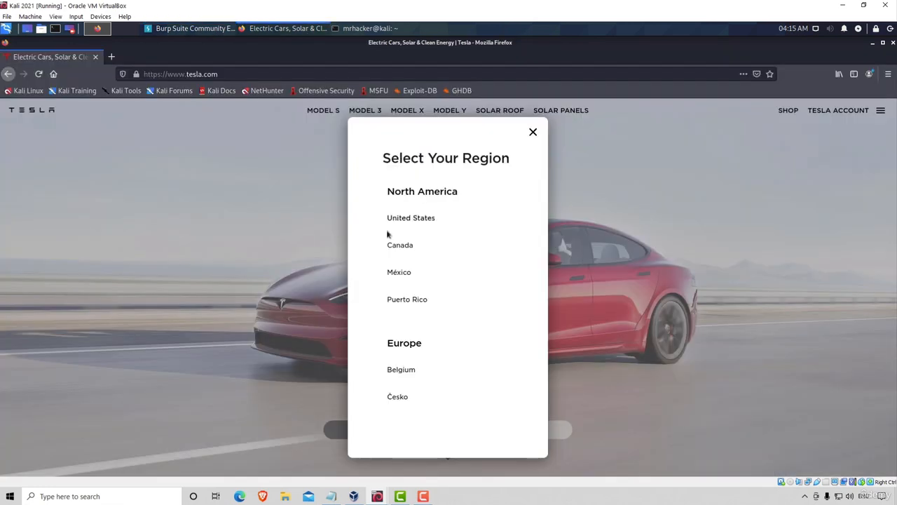
{"action": "left_click", "coordinate": [164, 31]}
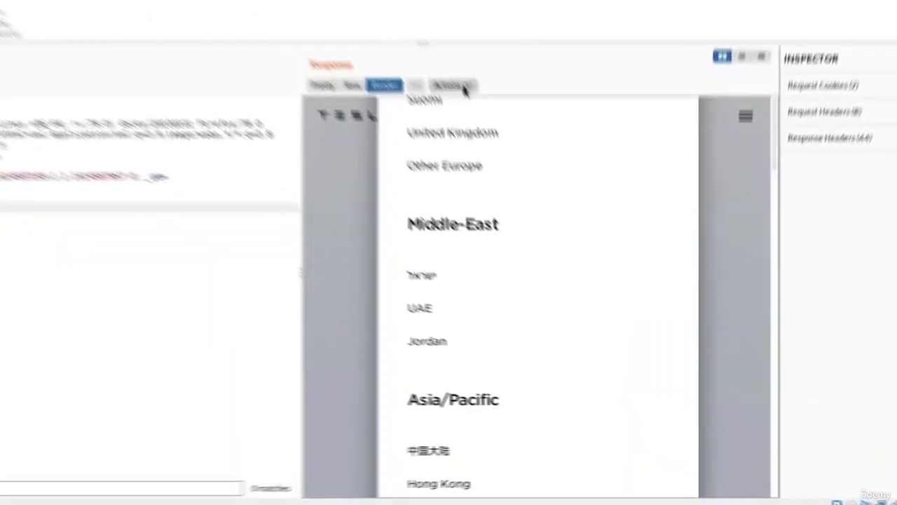
{"action": "left_click", "coordinate": [541, 219]}
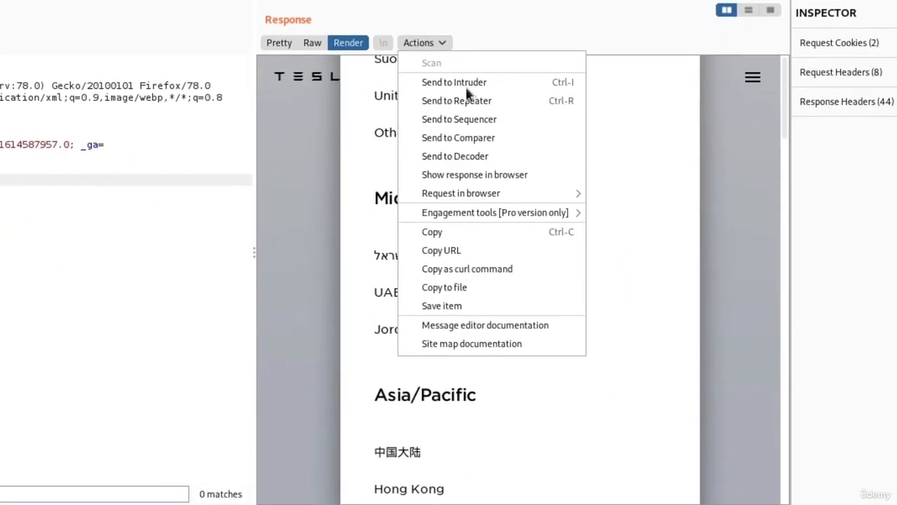
{"action": "left_click", "coordinate": [498, 39]}
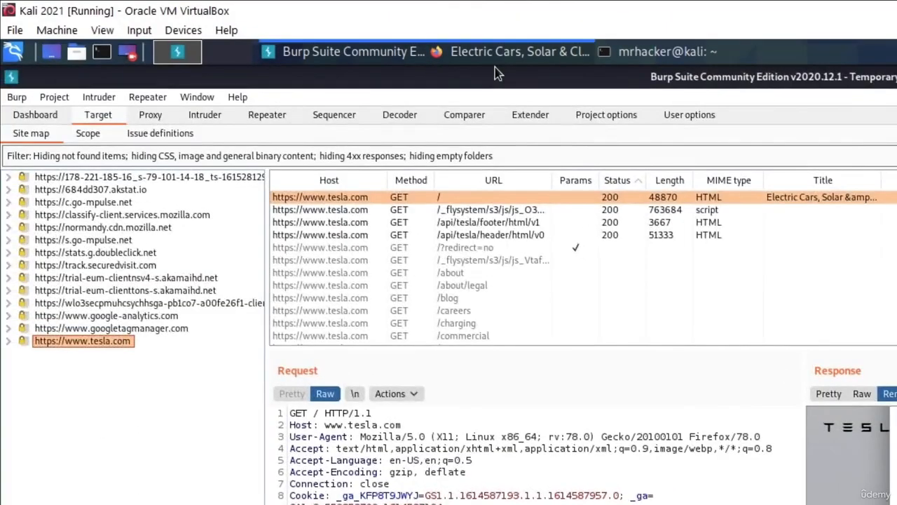
Switch to Firefox and load 192.168.1.5 in a new tab.
{"action": "left_click", "coordinate": [495, 56]}
{"action": "left_click", "coordinate": [204, 102]}
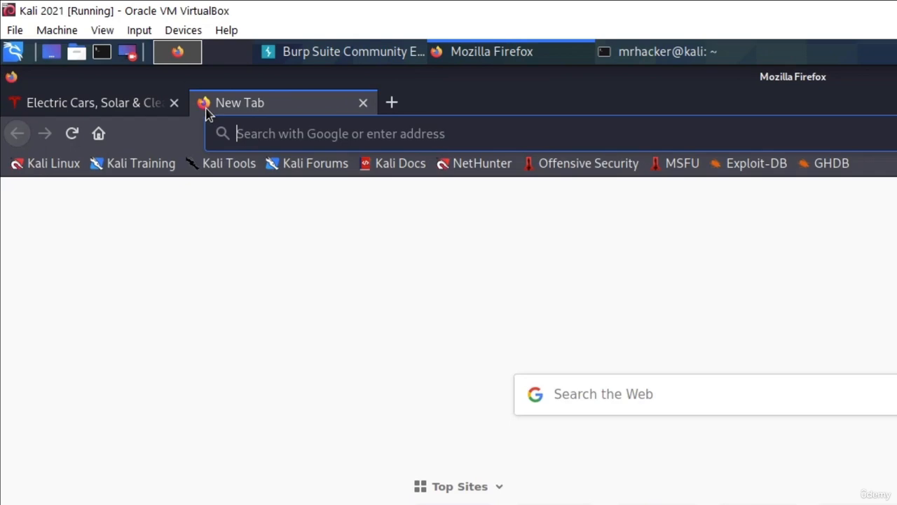
{"action": "type", "text": "192.168.1."}
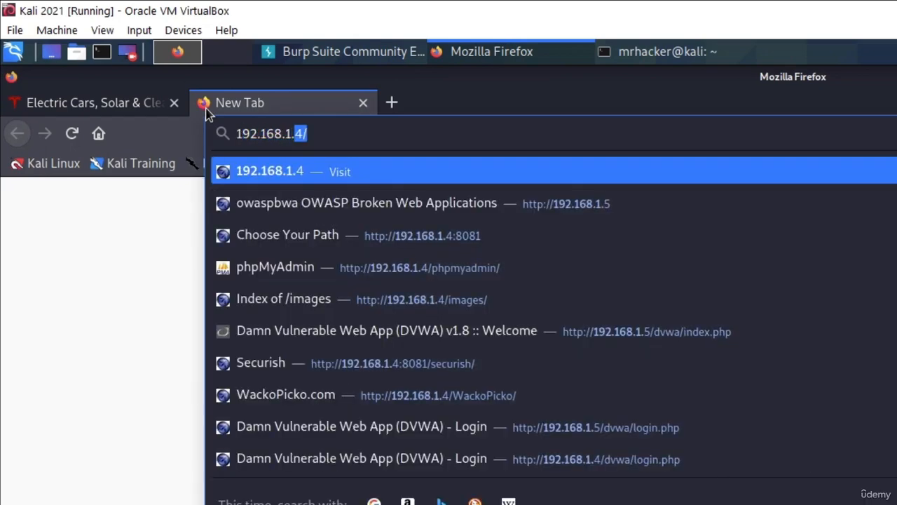
{"action": "type", "text": "5"}
{"action": "key", "text": "Return"}
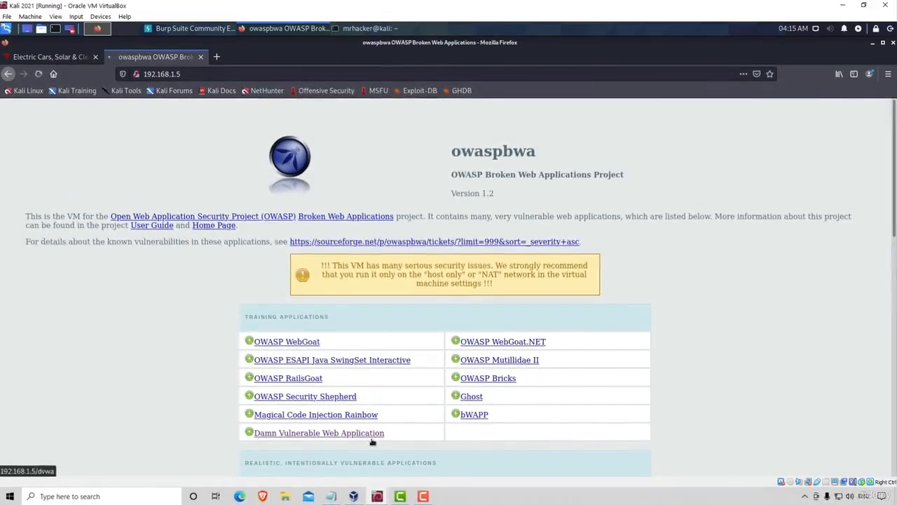
Open Damn Vulnerable Web Application from the OWASP training applications and log out of it.
{"action": "left_click", "coordinate": [312, 429]}
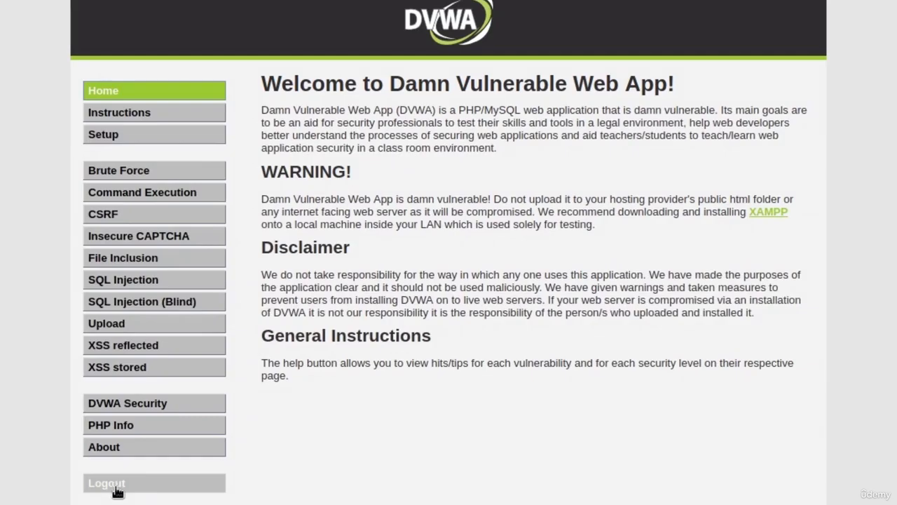
{"action": "left_click", "coordinate": [149, 483]}
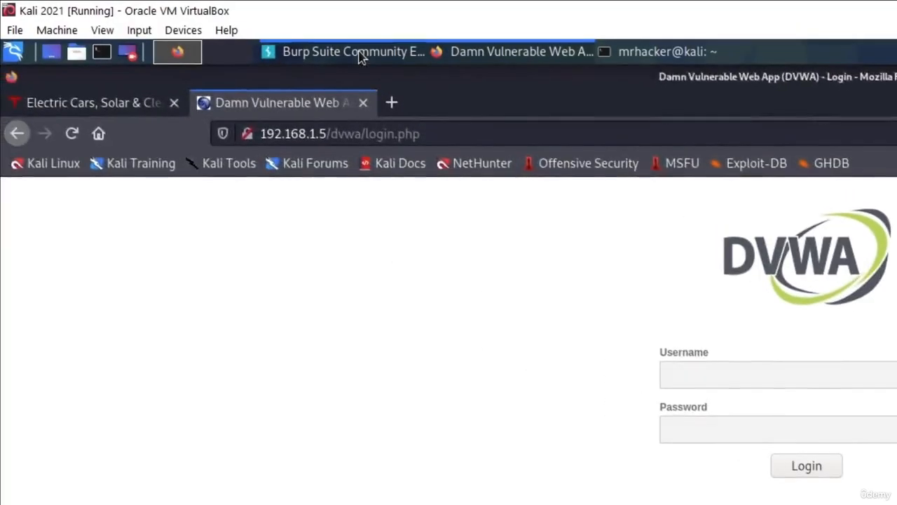
{"action": "left_click", "coordinate": [360, 56]}
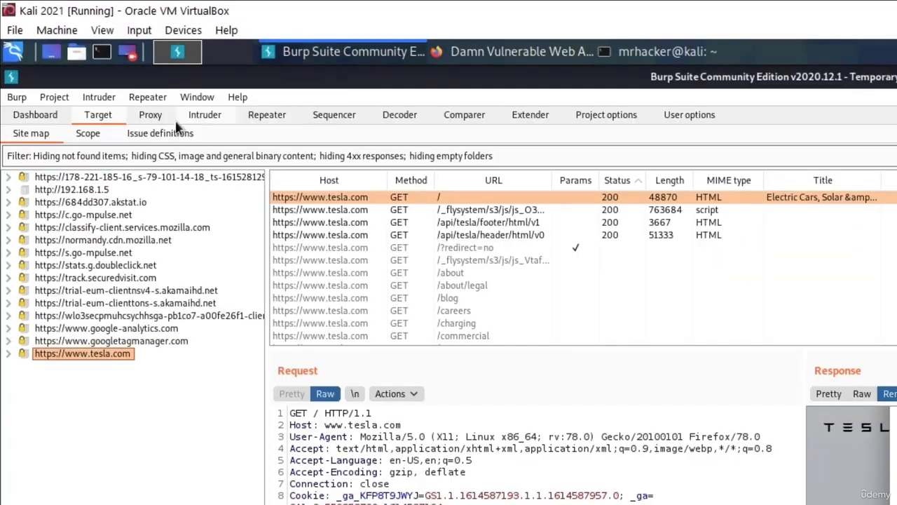
{"action": "left_click", "coordinate": [52, 194]}
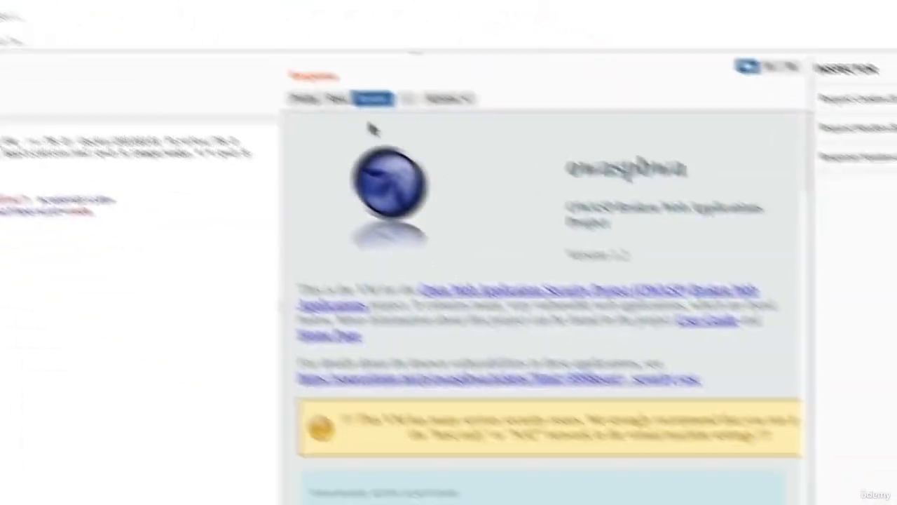
{"action": "scroll", "coordinate": [475, 234], "scroll_direction": "down", "scroll_amount": 15}
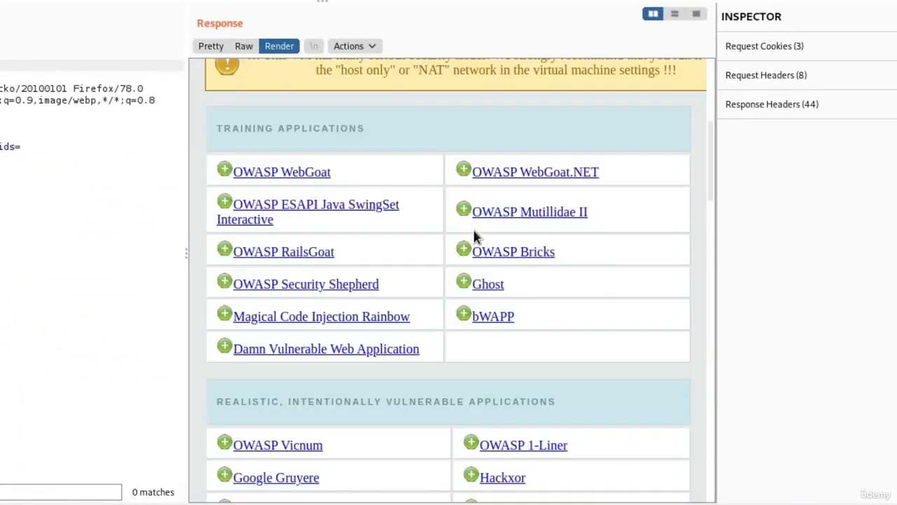
{"action": "scroll", "coordinate": [512, 287], "scroll_direction": "up", "scroll_amount": 15}
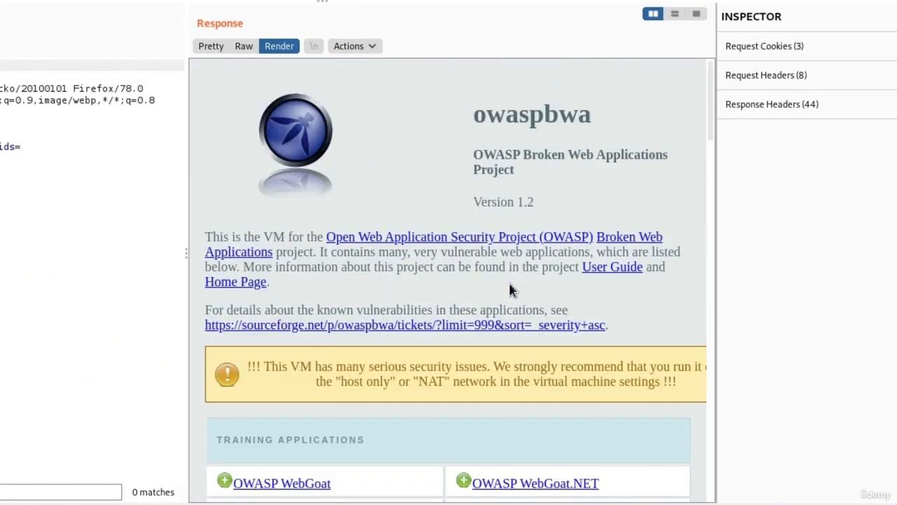
Read the home page response of 192.168.1.5 in Pretty view, and display the /dvwa/ request and response.
{"action": "left_click", "coordinate": [210, 46]}
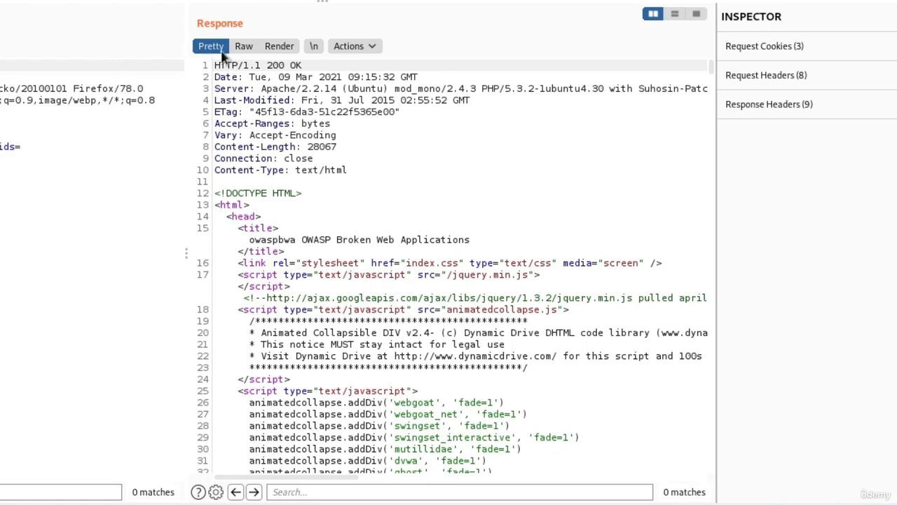
{"action": "scroll", "coordinate": [427, 211], "scroll_direction": "down", "scroll_amount": 5}
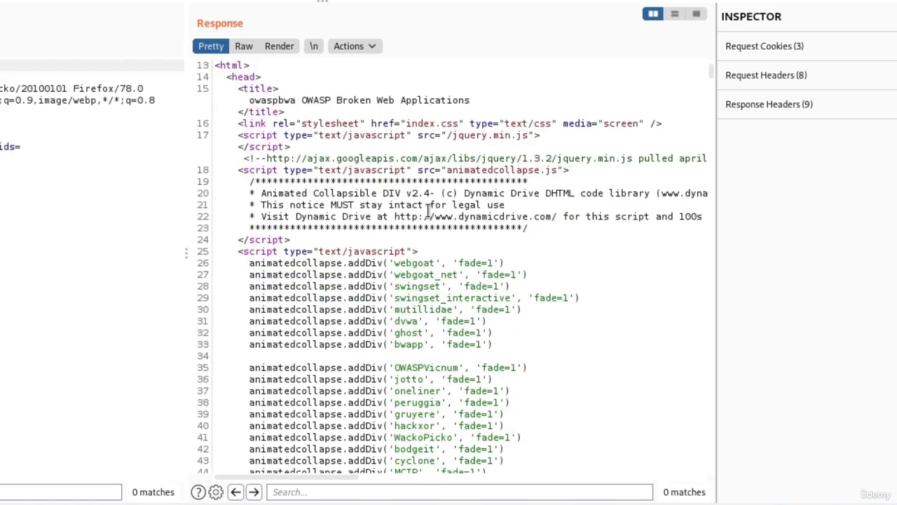
{"action": "scroll", "coordinate": [427, 210], "scroll_direction": "up", "scroll_amount": 5}
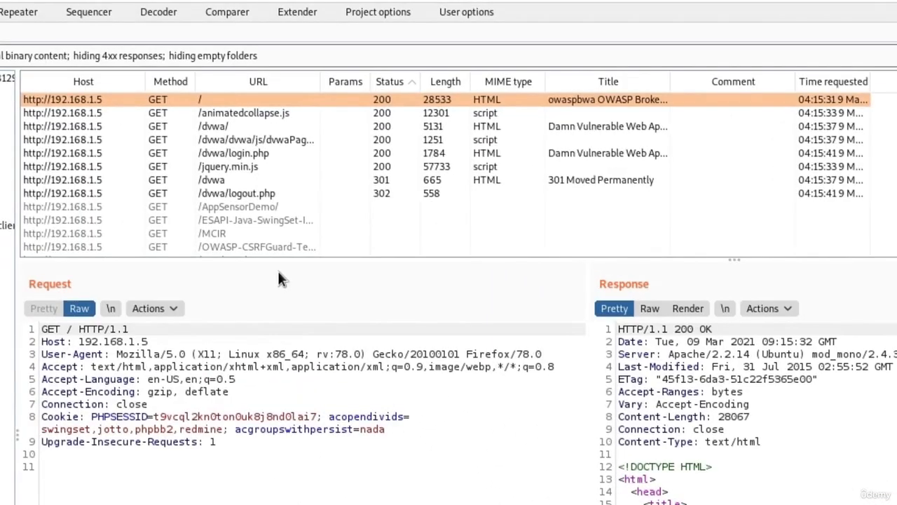
{"action": "left_click", "coordinate": [211, 132]}
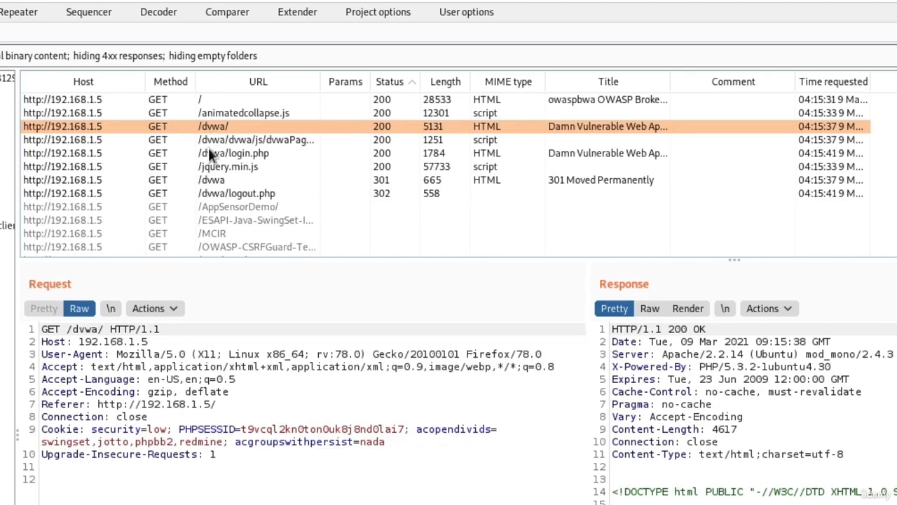
Read through the Pretty view of the /dvwa/ response, including the page header and the links to its vulnerability pages.
{"action": "scroll", "coordinate": [519, 363], "scroll_direction": "down", "scroll_amount": 8}
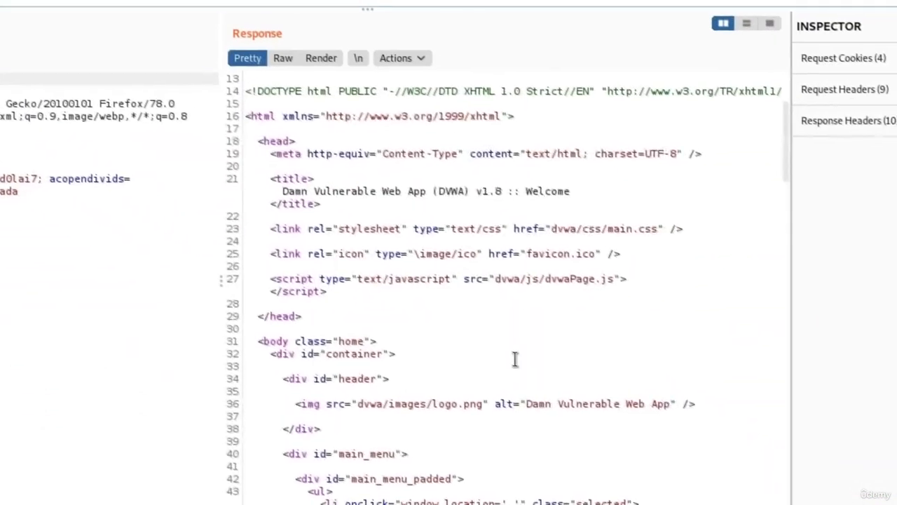
{"action": "scroll", "coordinate": [512, 357], "scroll_direction": "down", "scroll_amount": 10}
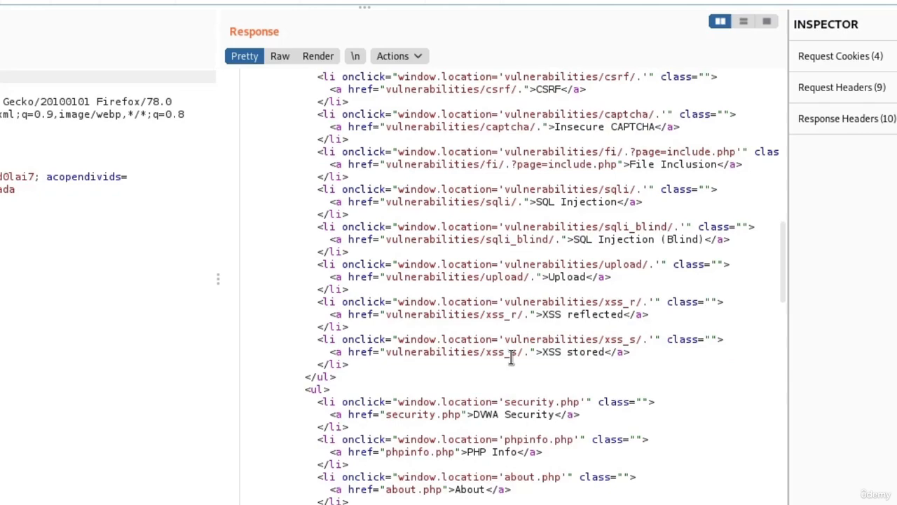
{"action": "scroll", "coordinate": [511, 357], "scroll_direction": "down", "scroll_amount": 7}
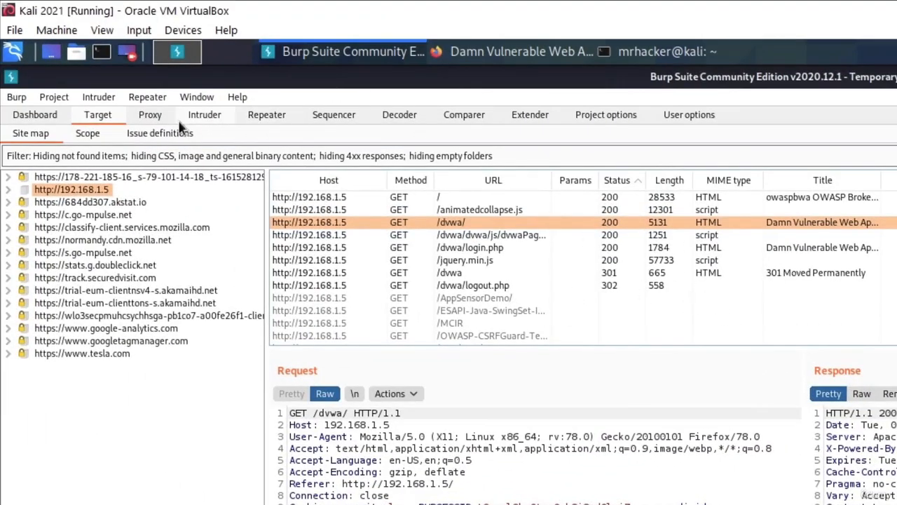
Capture the POST /dvwa/login.php request with proxy interception and open it in Repeater, leaving interception off.
{"action": "left_click", "coordinate": [151, 116]}
{"action": "left_click", "coordinate": [220, 183]}
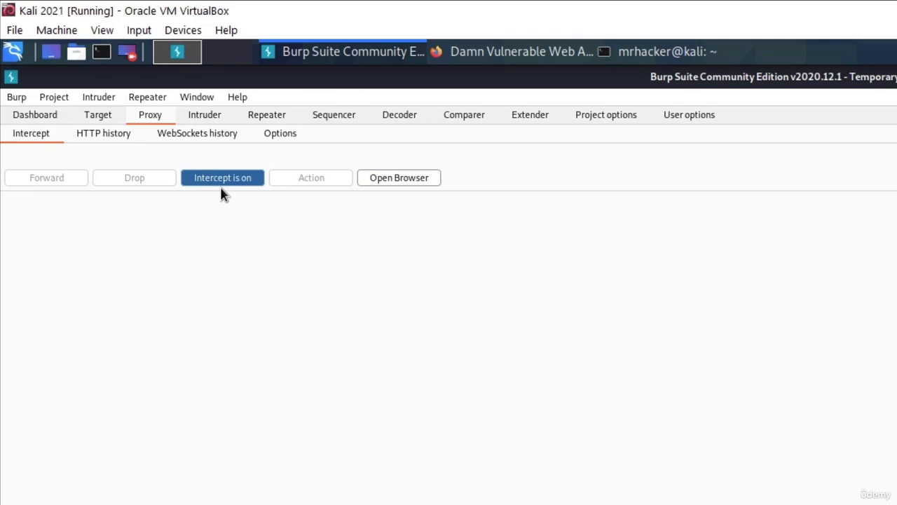
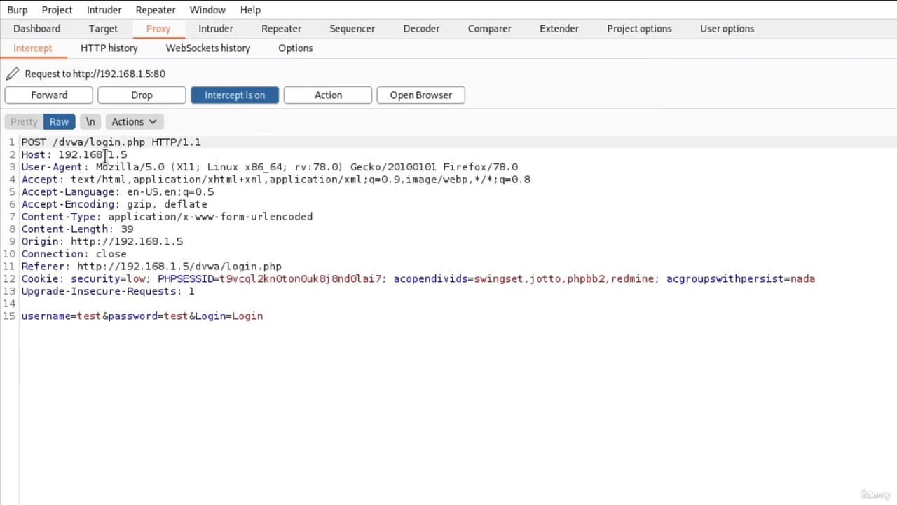
{"action": "left_click", "coordinate": [342, 96]}
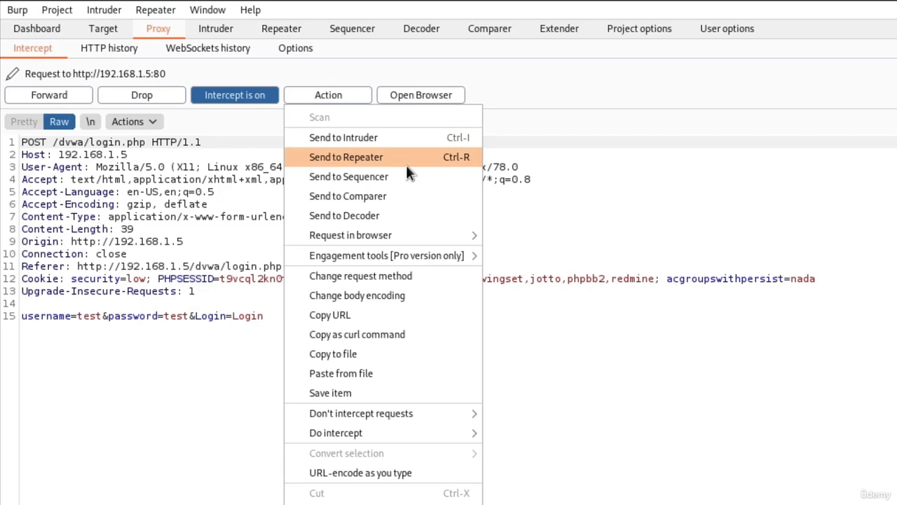
{"action": "left_click", "coordinate": [386, 164]}
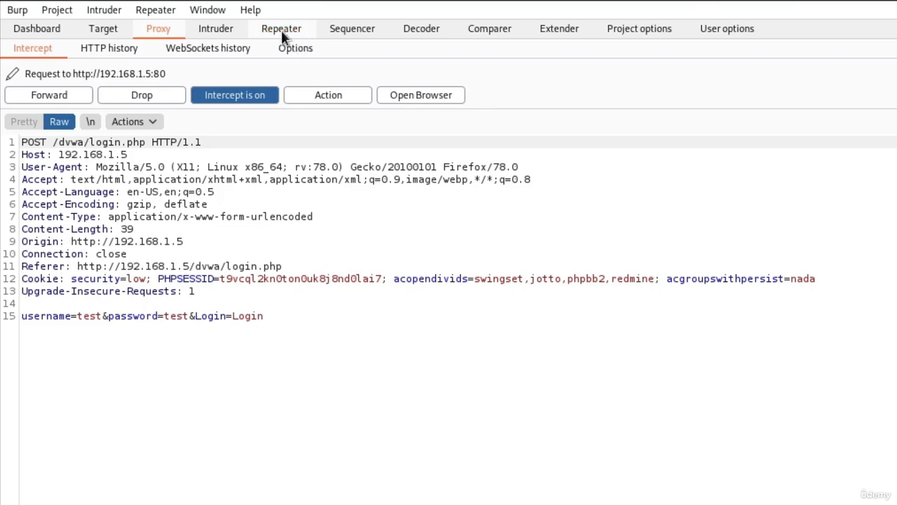
{"action": "left_click", "coordinate": [247, 100]}
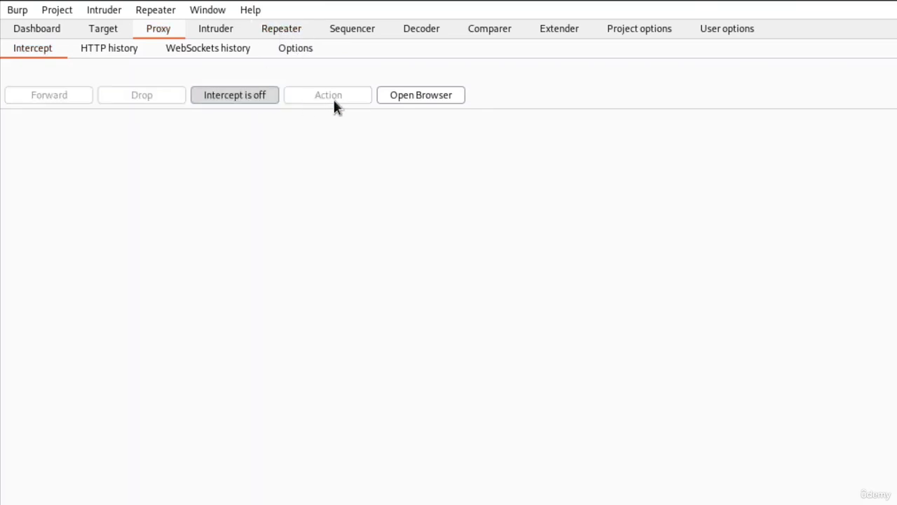
{"action": "left_click", "coordinate": [284, 31]}
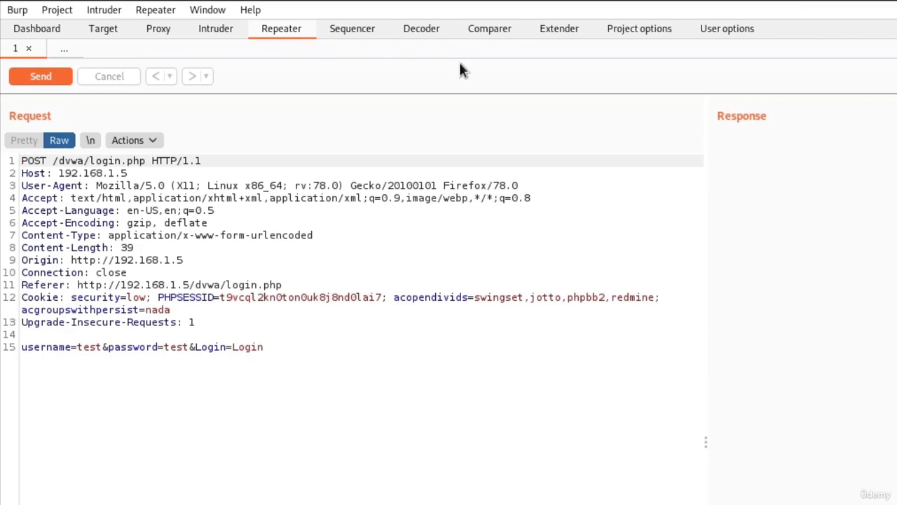
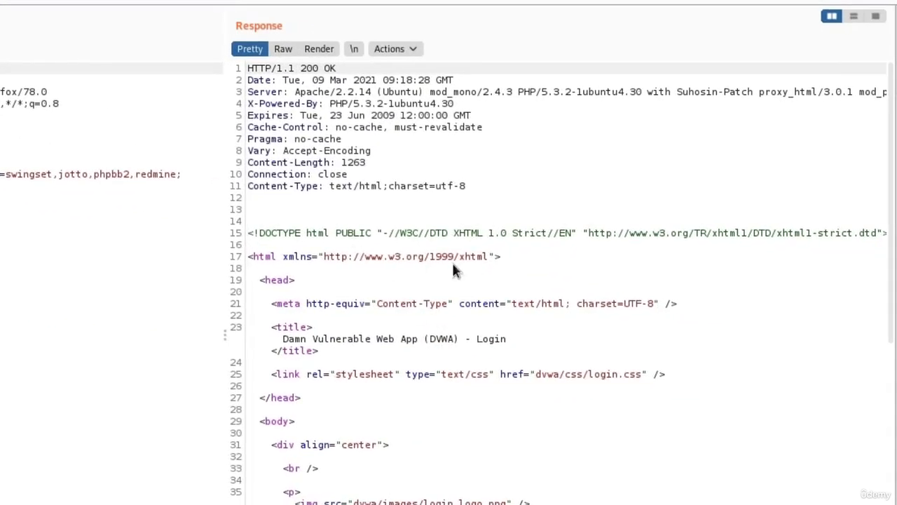
Examine the /dvwa/login.php response in Repeater, from its headers to the login form, and highlight the message text below the form.
{"action": "scroll", "coordinate": [468, 257], "scroll_direction": "down", "scroll_amount": 4}
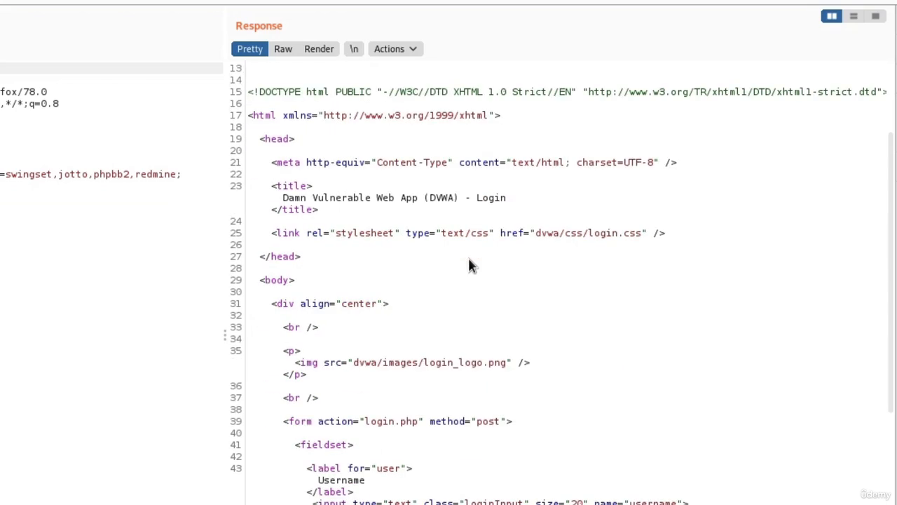
{"action": "scroll", "coordinate": [468, 256], "scroll_direction": "up", "scroll_amount": 4}
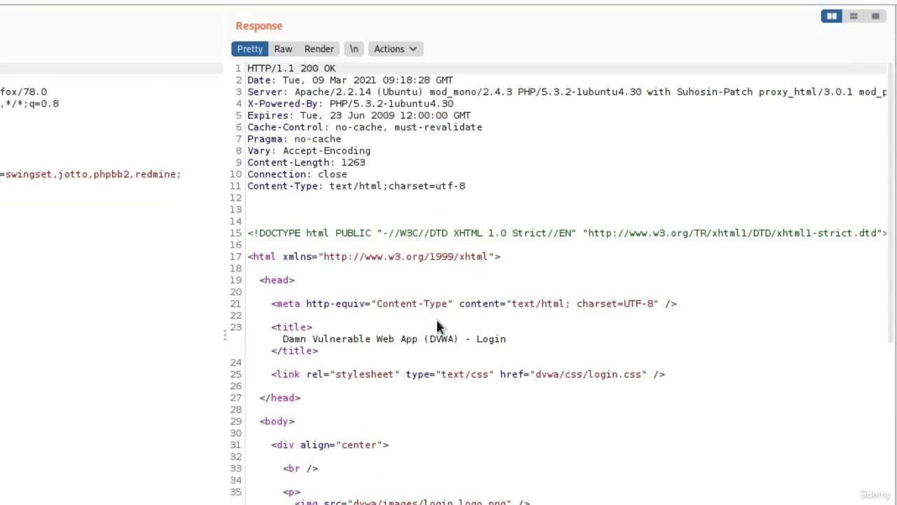
{"action": "scroll", "coordinate": [438, 326], "scroll_direction": "down", "scroll_amount": 10}
{"action": "scroll", "coordinate": [438, 326], "scroll_direction": "down", "scroll_amount": 2}
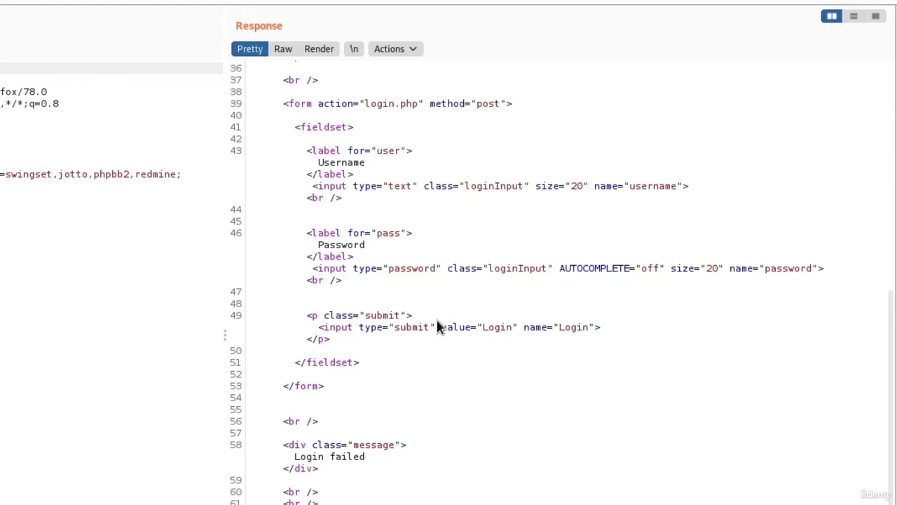
{"action": "left_click_drag", "start_coordinate": [366, 459], "coordinate": [296, 459]}
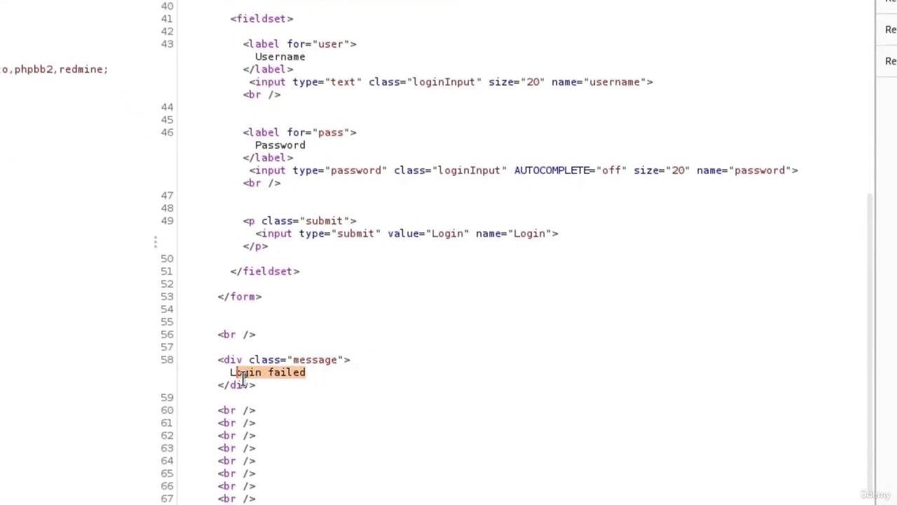
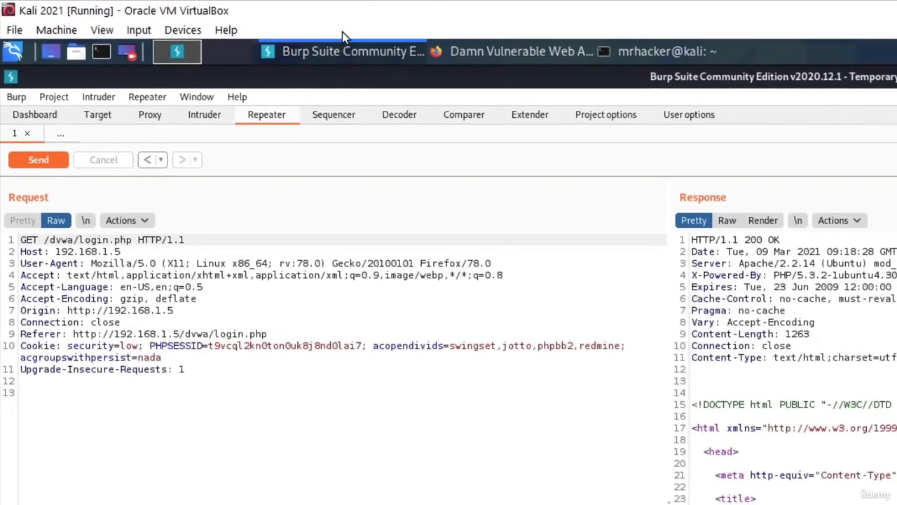
Turn proxy interception back on and forward the intercepted requests to firefox-settings-attachments.cdn.mozilla.net.
{"action": "left_click", "coordinate": [137, 117]}
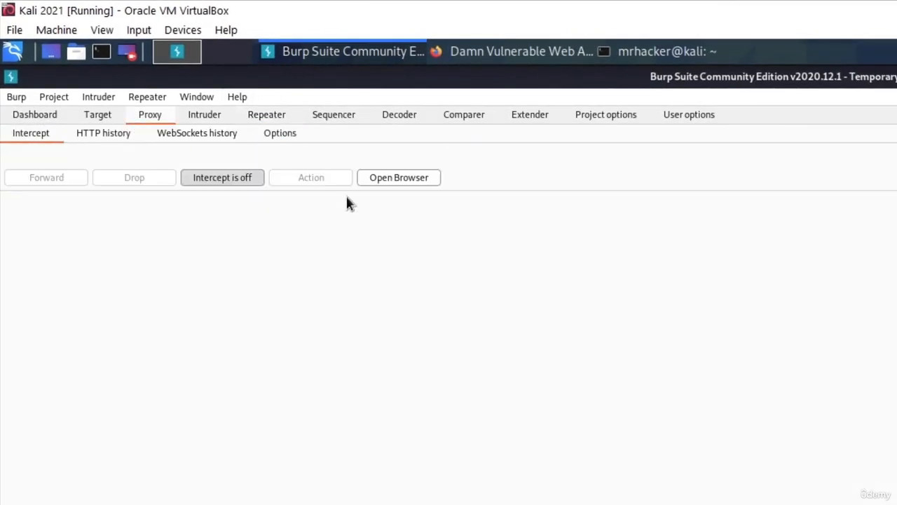
{"action": "left_click", "coordinate": [223, 177]}
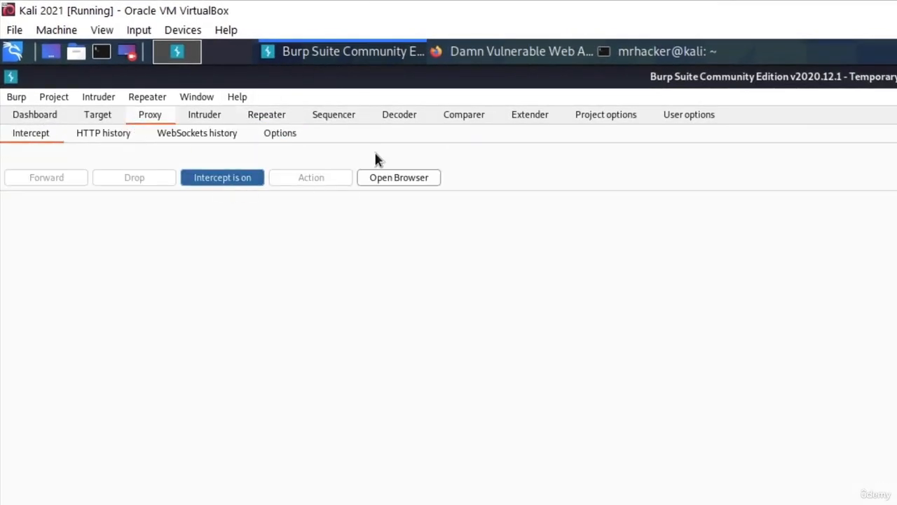
{"action": "left_click", "coordinate": [520, 56]}
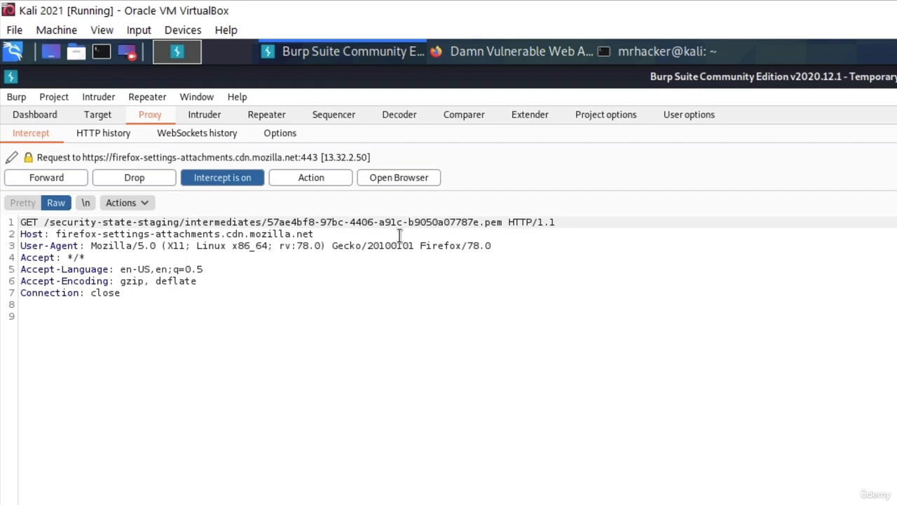
{"action": "left_click", "coordinate": [62, 179]}
{"action": "left_click", "coordinate": [62, 181]}
{"action": "left_click", "coordinate": [62, 180]}
{"action": "left_click", "coordinate": [61, 180]}
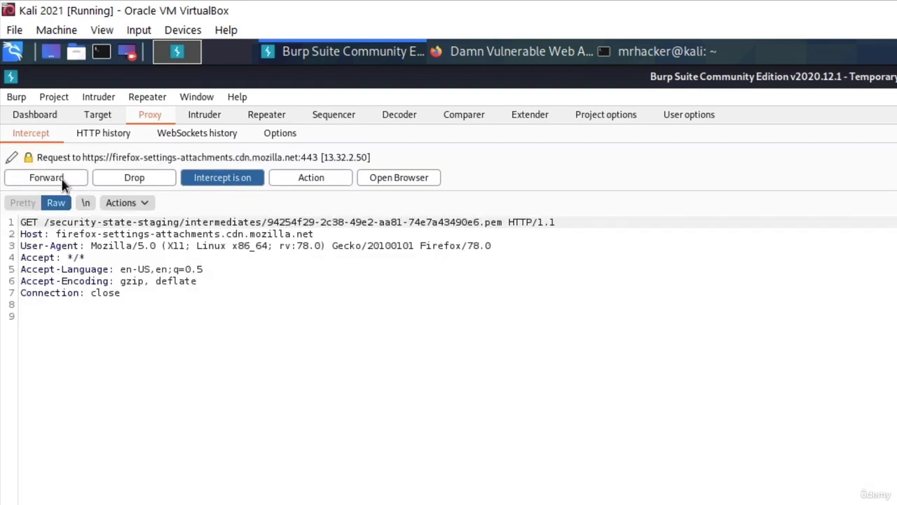
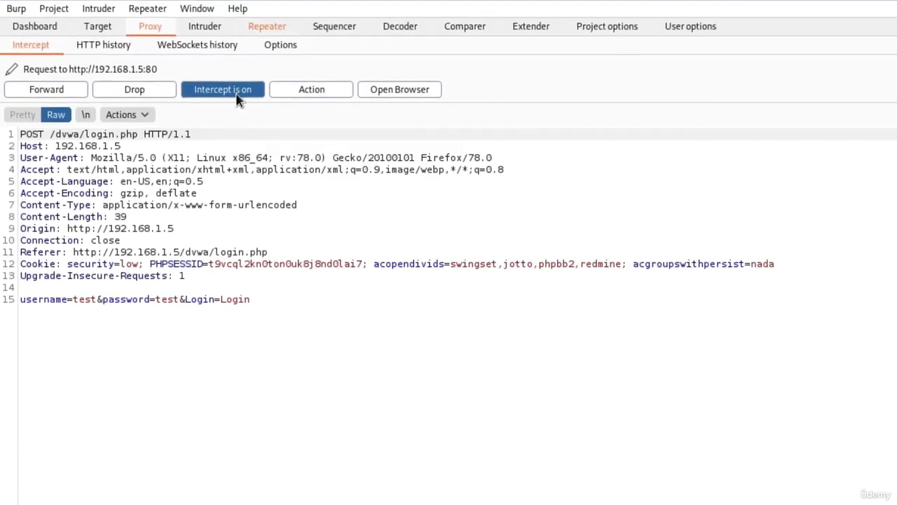
Turn off proxy interception and open the second POST /dvwa/login.php request in Repeater.
{"action": "left_click", "coordinate": [234, 92]}
{"action": "left_click", "coordinate": [263, 28]}
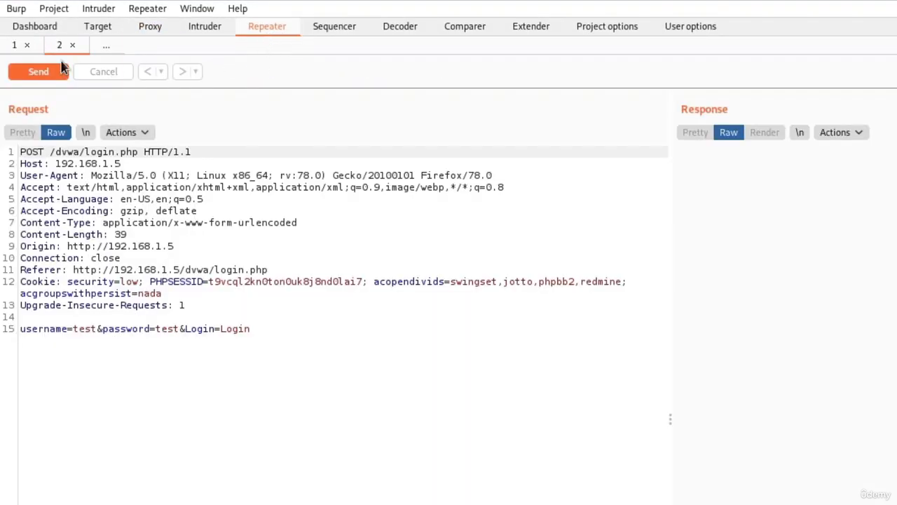
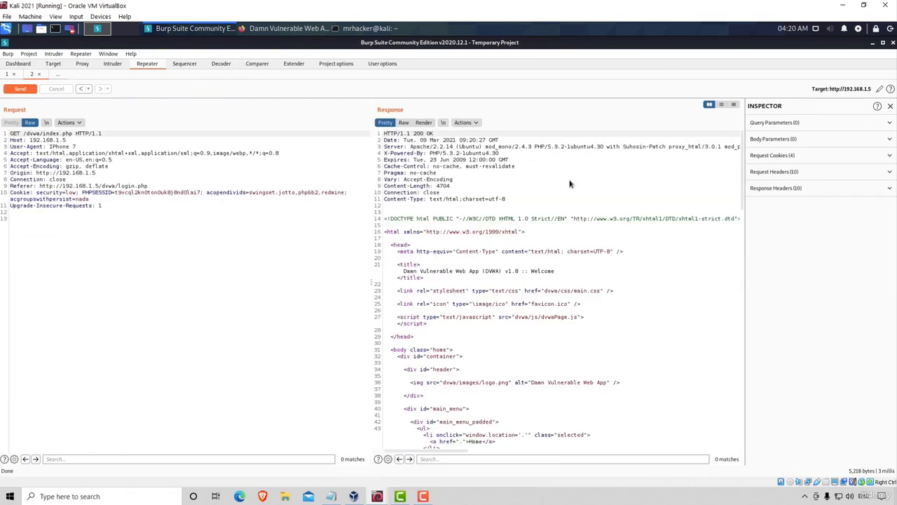
Read the /dvwa/index.php response in Repeater through to the end of its HTML, and display the rendered page.
{"action": "scroll", "coordinate": [569, 183], "scroll_direction": "down", "scroll_amount": 13}
{"action": "scroll", "coordinate": [569, 185], "scroll_direction": "down", "scroll_amount": 15}
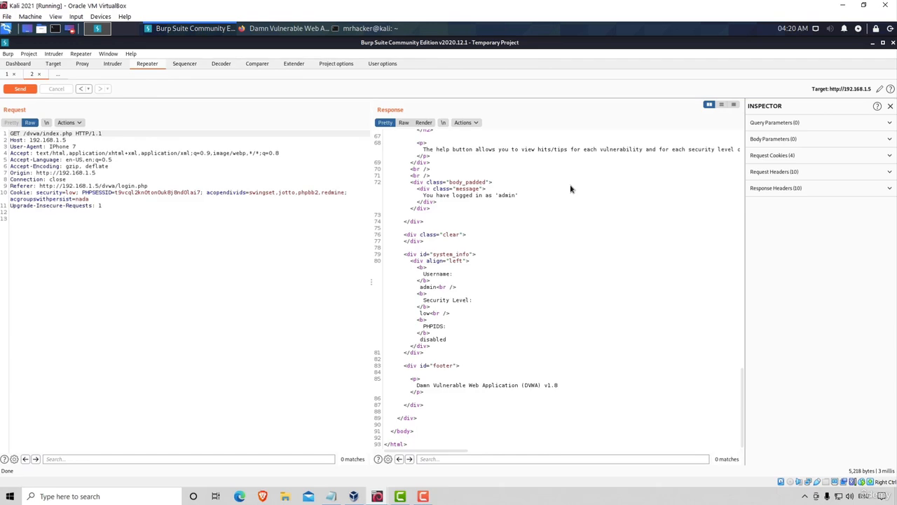
{"action": "scroll", "coordinate": [509, 196], "scroll_direction": "up", "scroll_amount": 5}
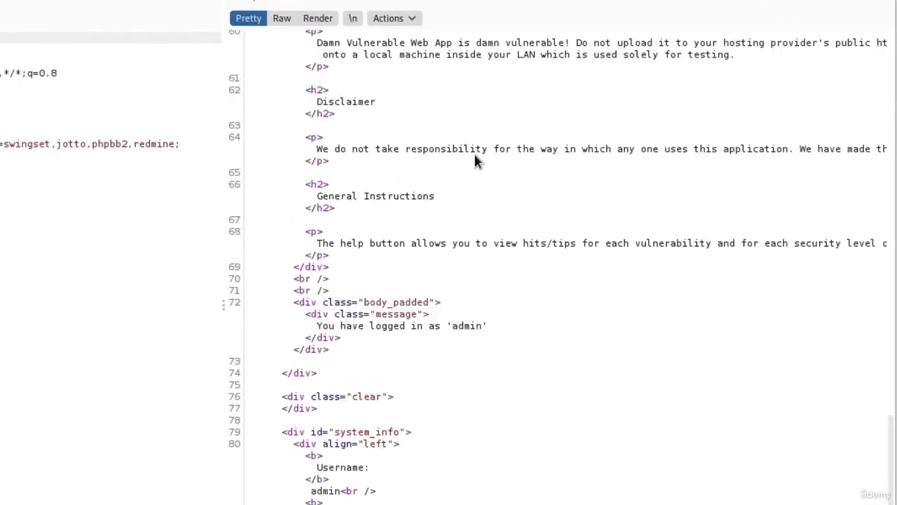
{"action": "scroll", "coordinate": [476, 153], "scroll_direction": "up", "scroll_amount": 10}
{"action": "left_click", "coordinate": [318, 18]}
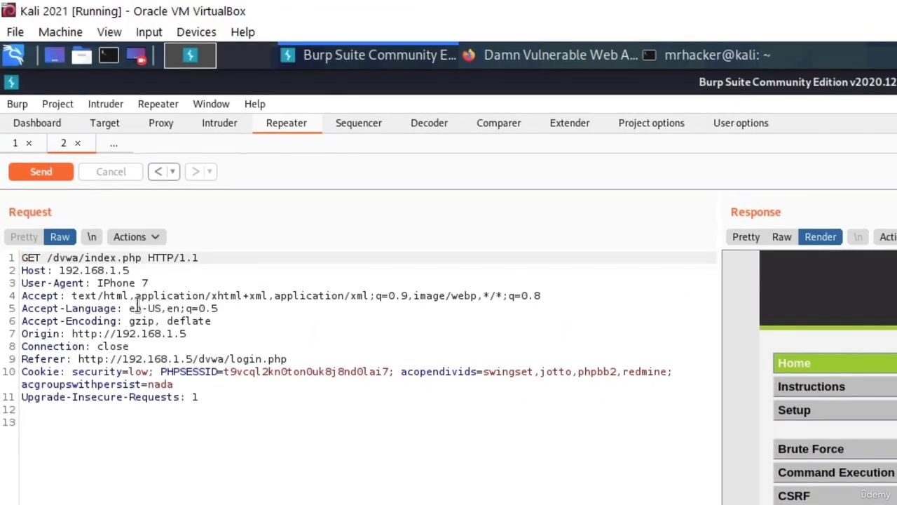
Highlight the User-Agent value in the /dvwa/index.php request, and place the text cursor at the end of that line.
{"action": "left_click_drag", "start_coordinate": [148, 282], "coordinate": [97, 283]}
{"action": "key", "text": "End"}
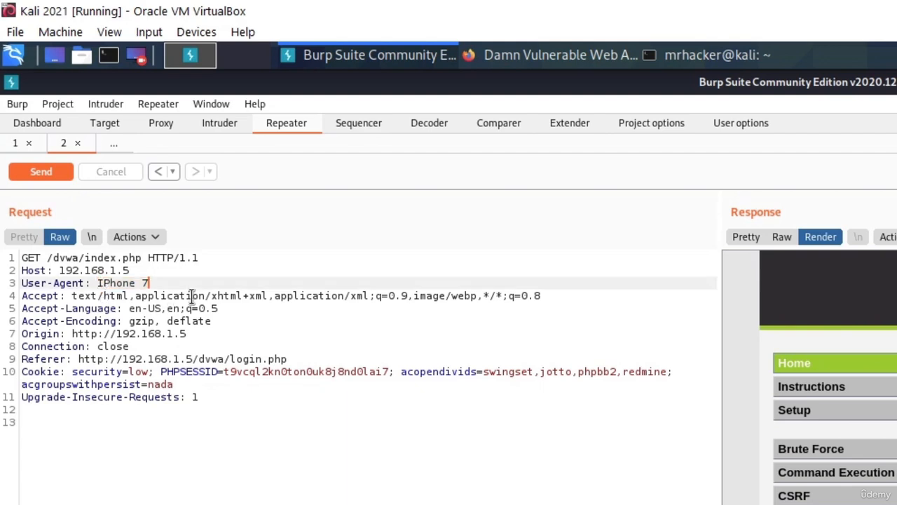